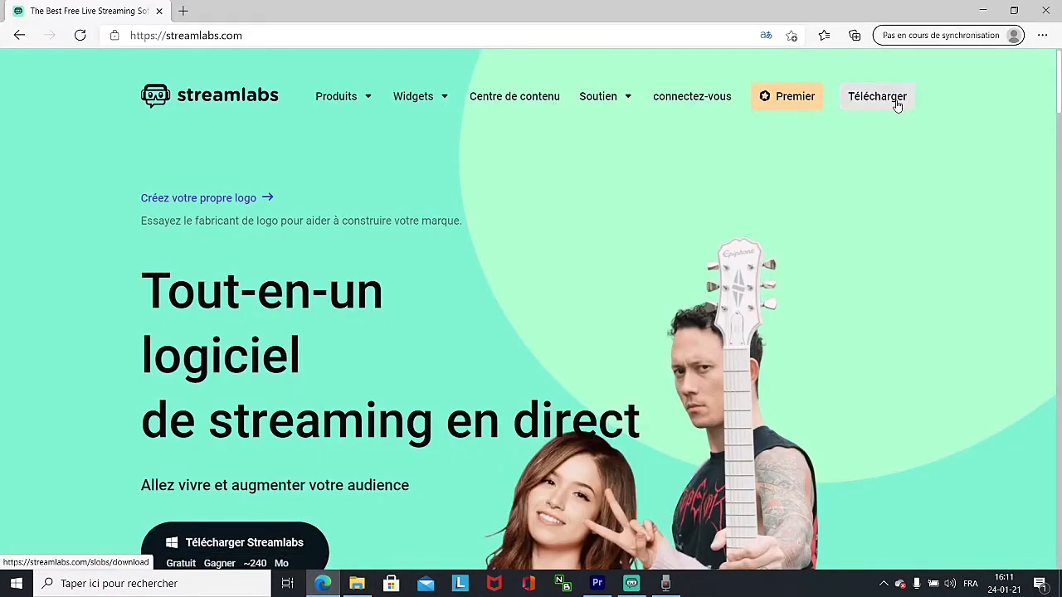
# Look over the Streamlabs download page and switch to the running Streamlabs OBS program
pyautogui.scroll(-2, 166, 445)
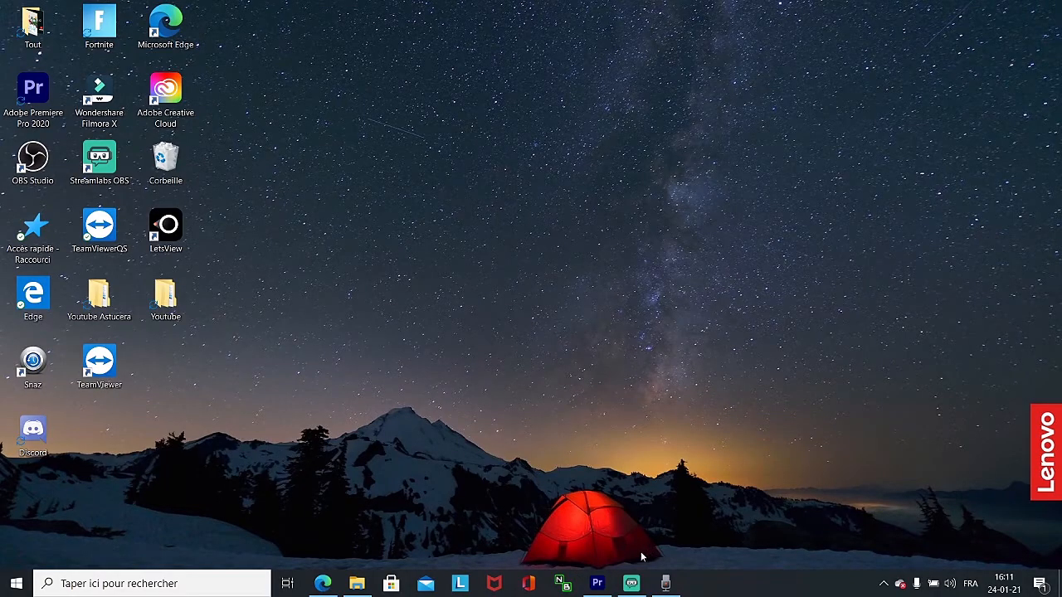
pyautogui.moveTo(632, 582)
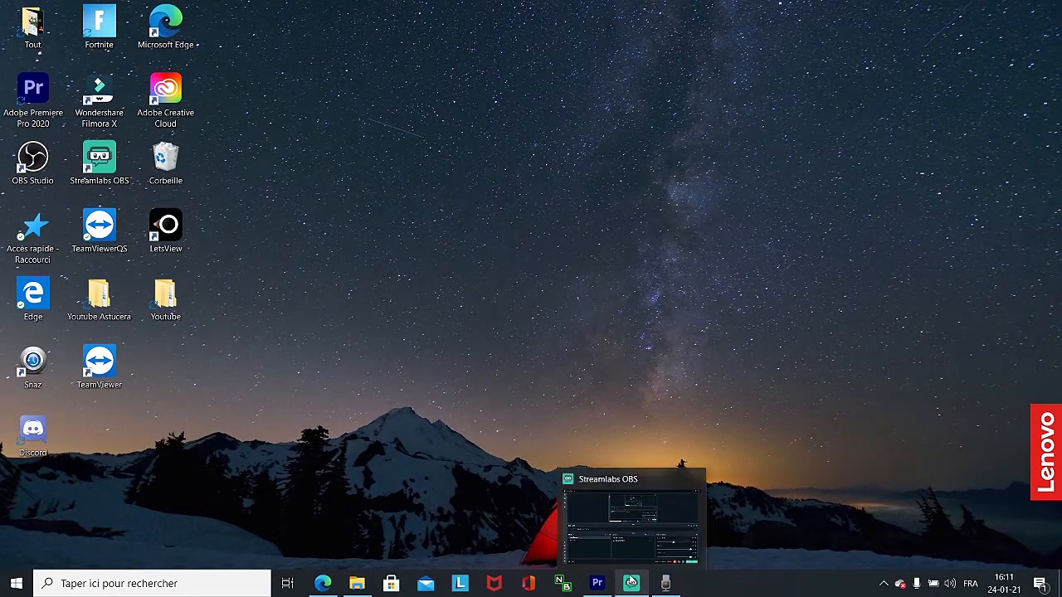
pyautogui.click(631, 582)
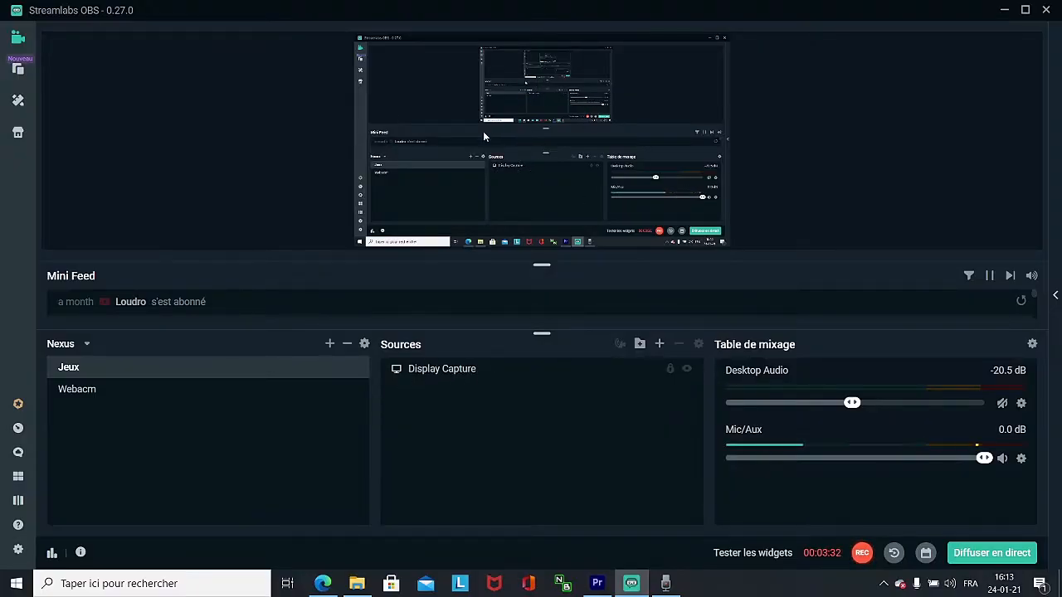
# Browse the source types available for the Jeux scene, examining the details of Boîte de chat, Objectif d'abonnés, Fichier multimédia and Image
pyautogui.click(659, 346)
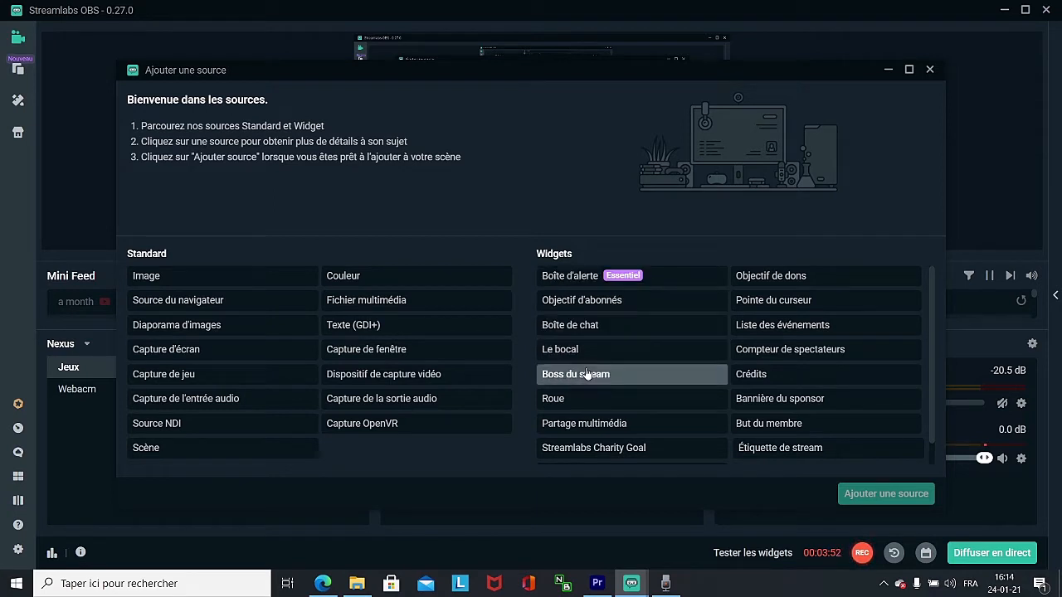
pyautogui.scroll(-1, 734, 370)
pyautogui.scroll(1, 727, 379)
pyautogui.scroll(-1, 679, 427)
pyautogui.scroll(1, 674, 410)
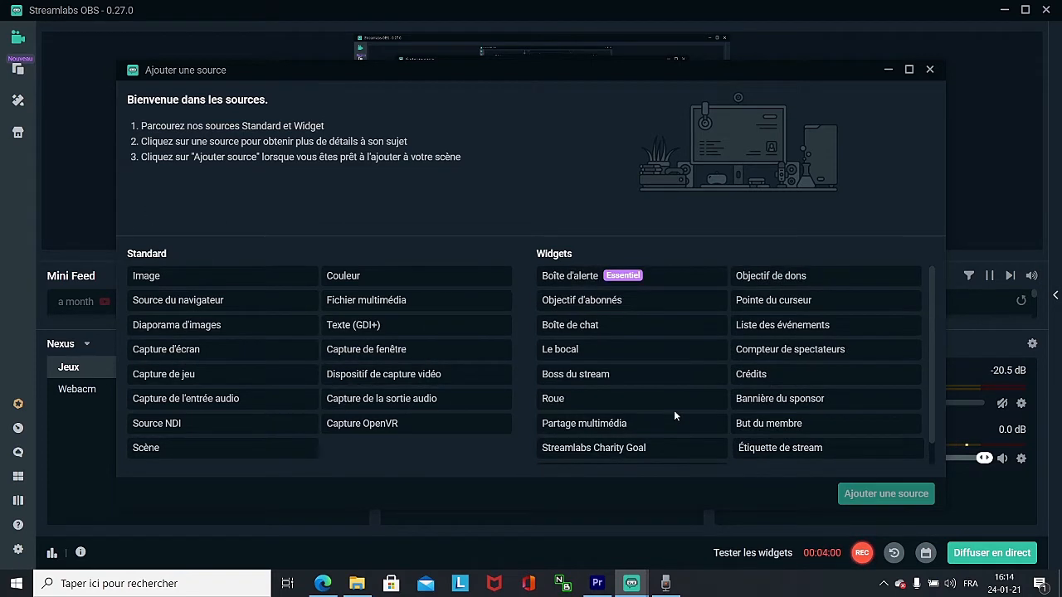
pyautogui.click(586, 329)
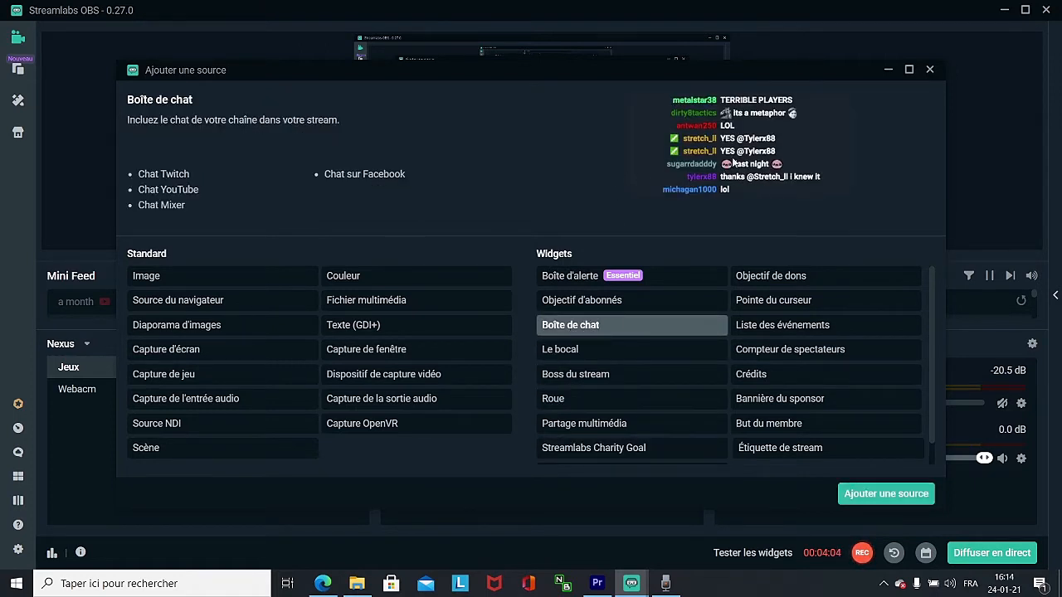
pyautogui.click(576, 300)
pyautogui.click(399, 305)
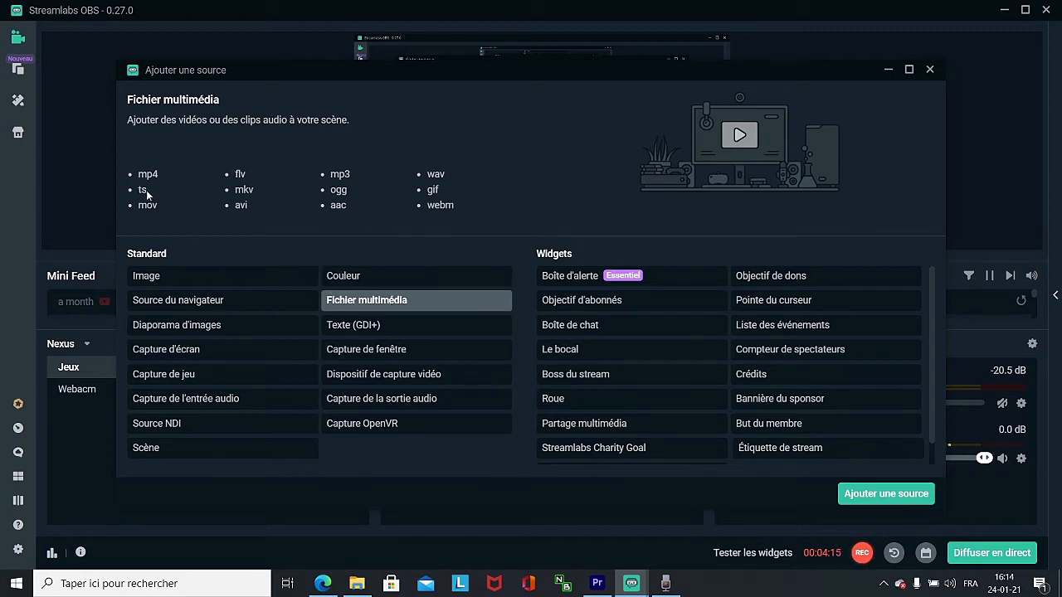
pyautogui.click(180, 275)
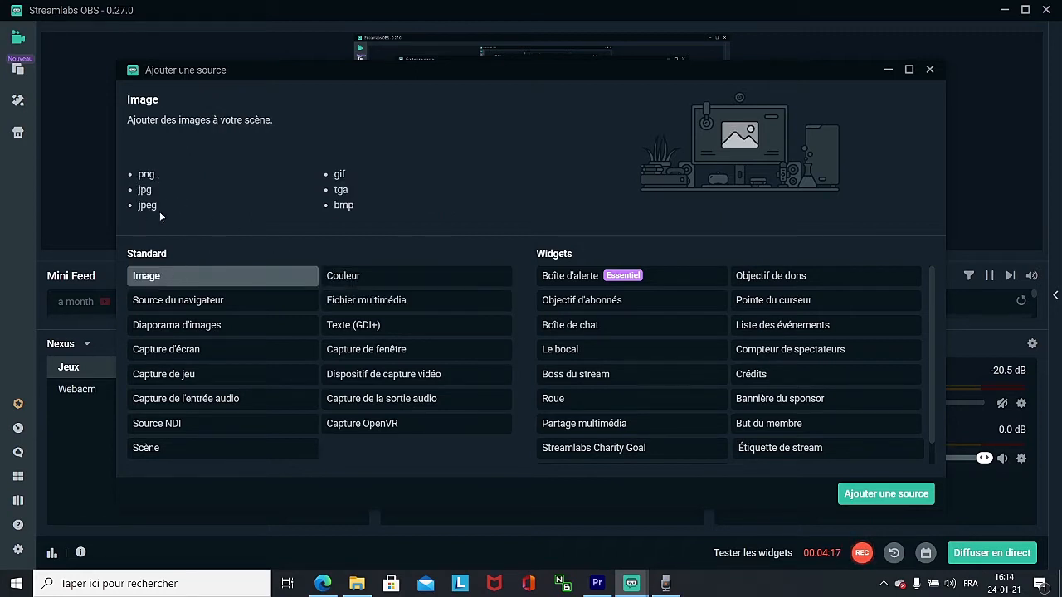
# Add a Boîte de chat widget source to the Jeux scene under its default name
pyautogui.click(580, 325)
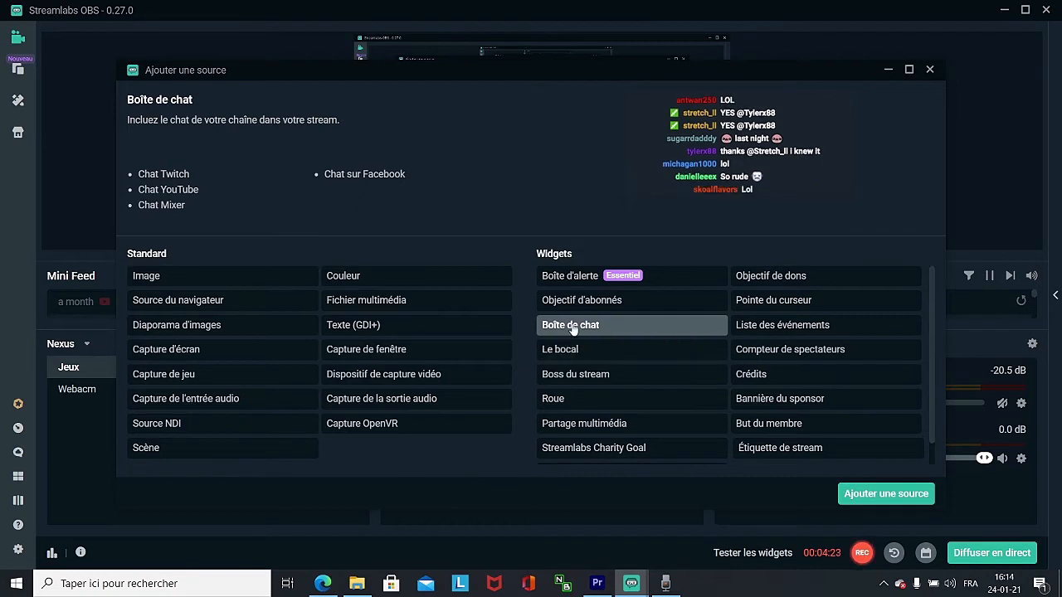
pyautogui.click(917, 496)
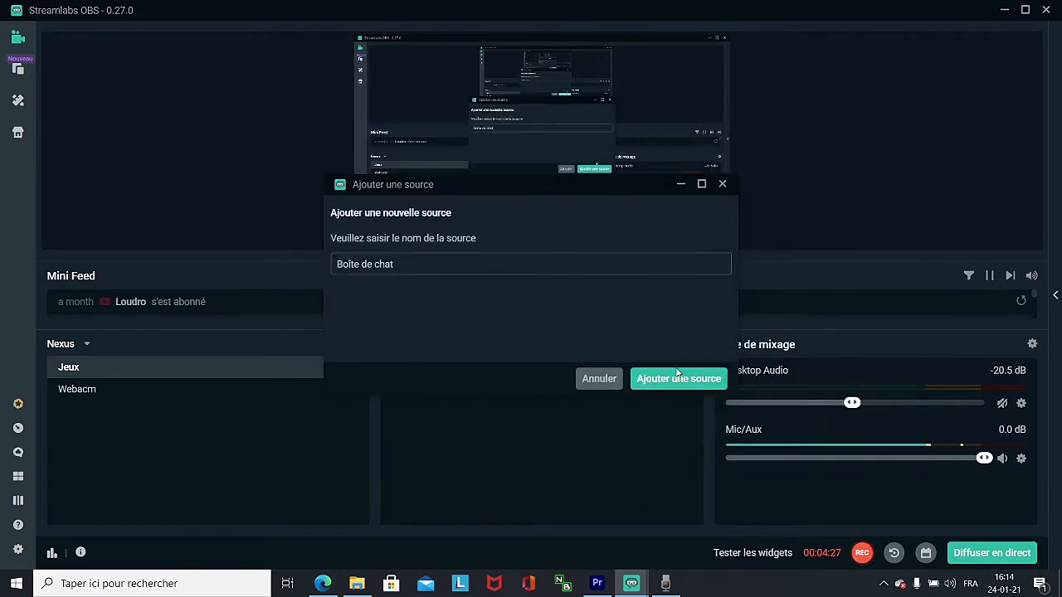
pyautogui.click(671, 385)
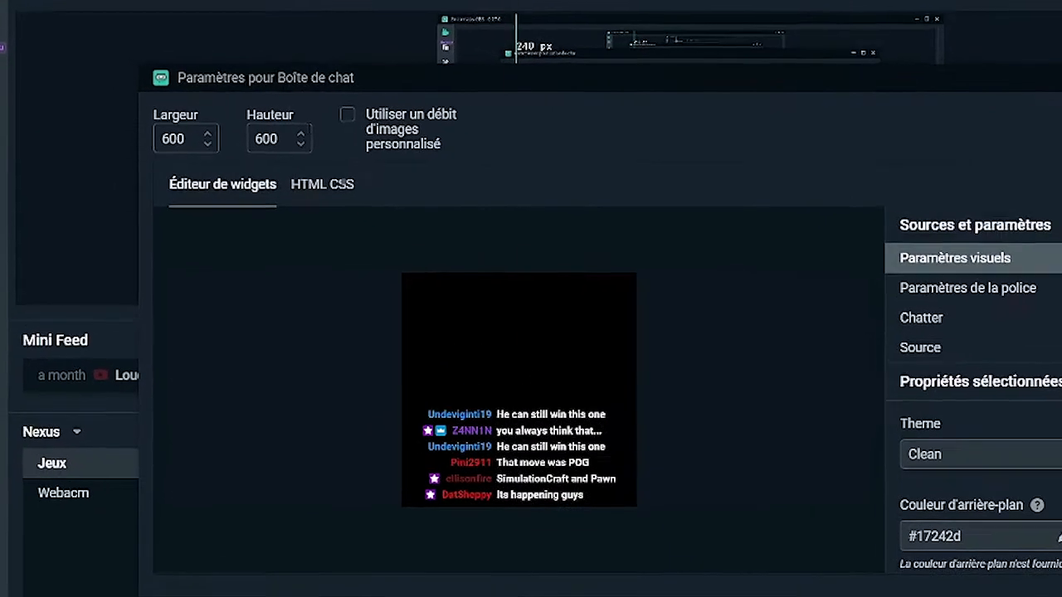
# Set the chat box to 600 wide by 1000 high and its theme to Chunky
pyautogui.click(207, 133)
pyautogui.click(207, 133)
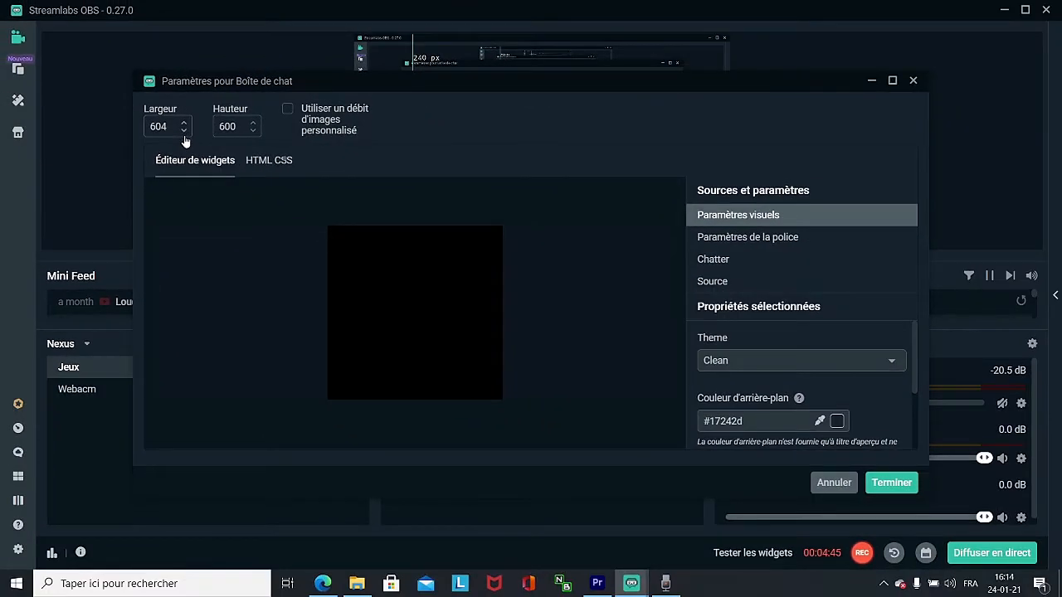
pyautogui.click(184, 133)
pyautogui.click(184, 133)
pyautogui.write('1000')
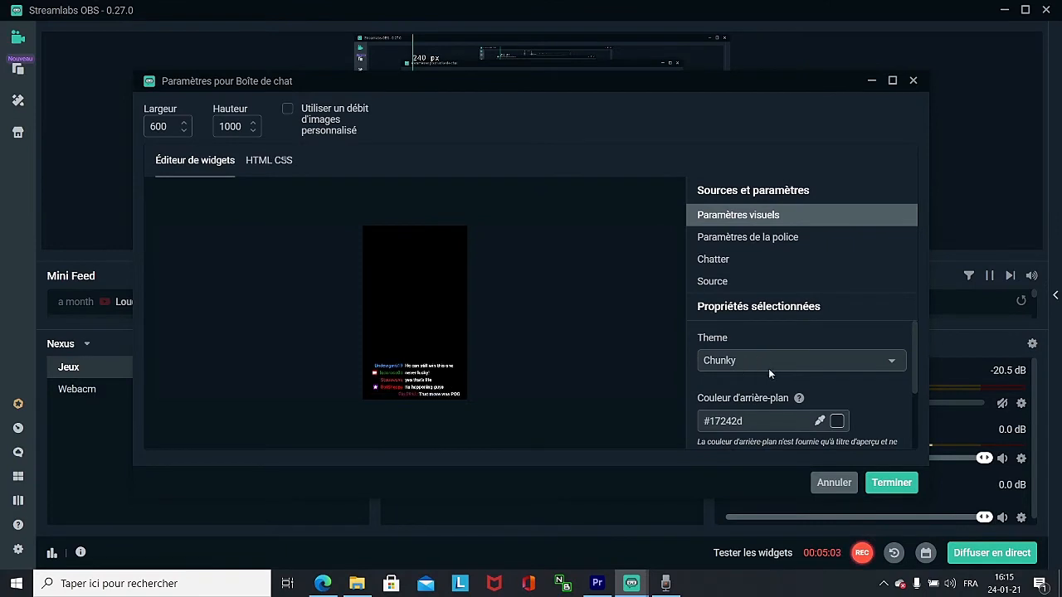
# Set the chat box background colour to the blue #107AC3
pyautogui.scroll(-2, 768, 368)
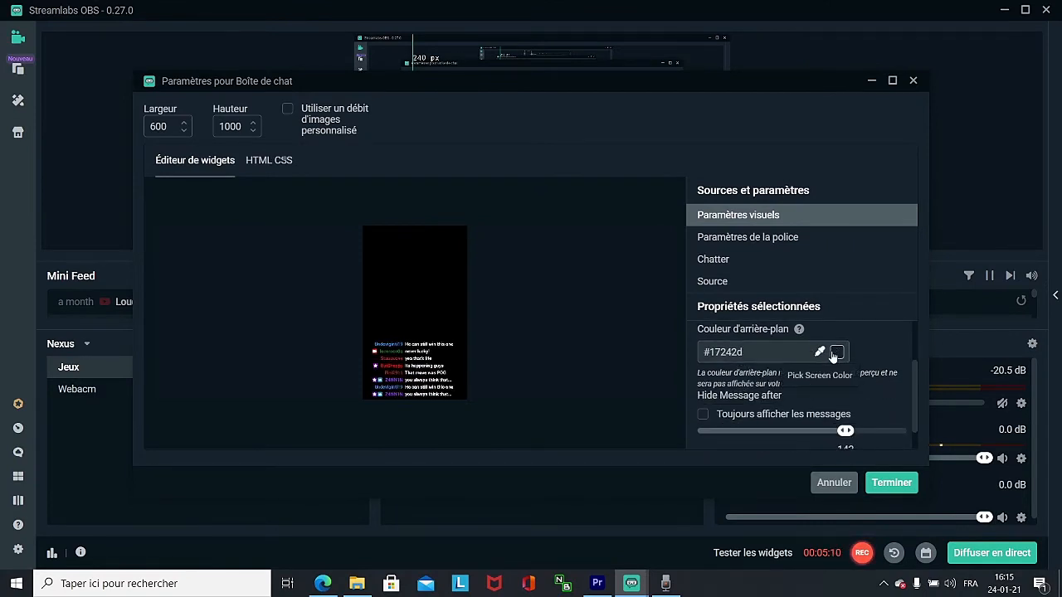
pyautogui.click(836, 354)
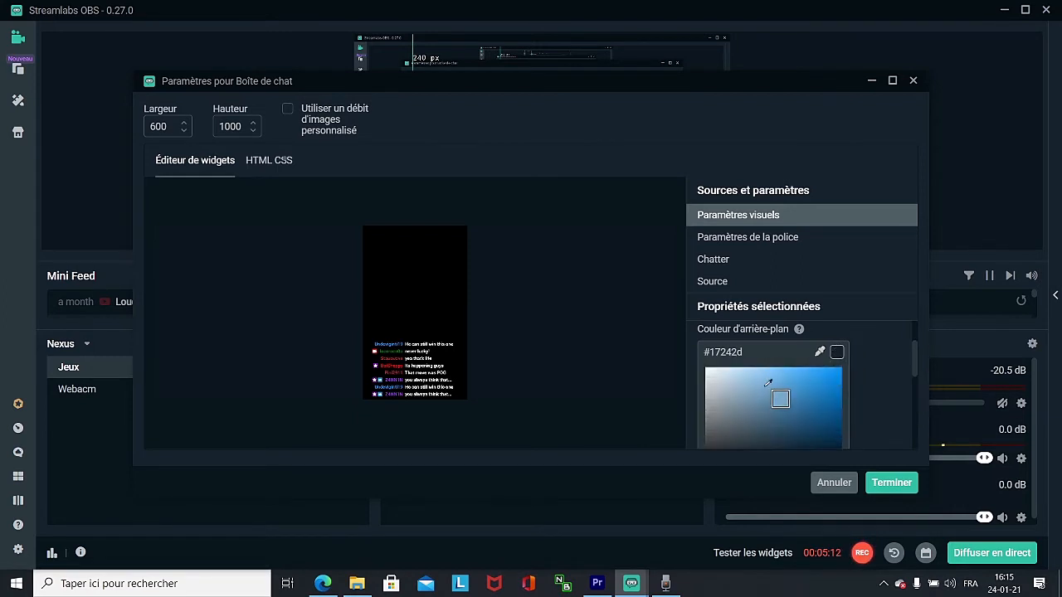
pyautogui.scroll(-1, 768, 383)
pyautogui.click(830, 345)
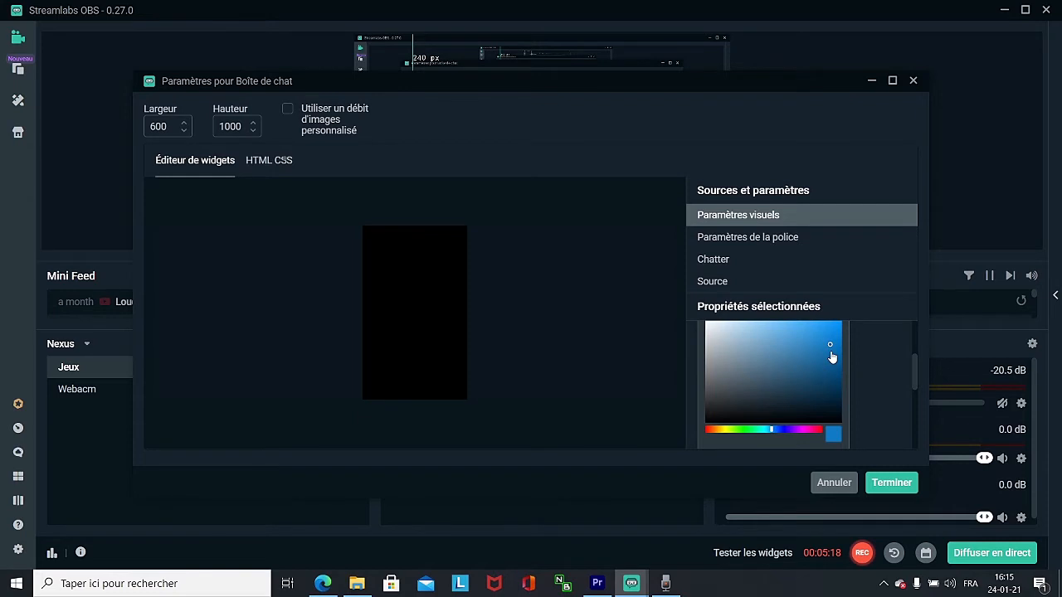
pyautogui.scroll(2, 752, 343)
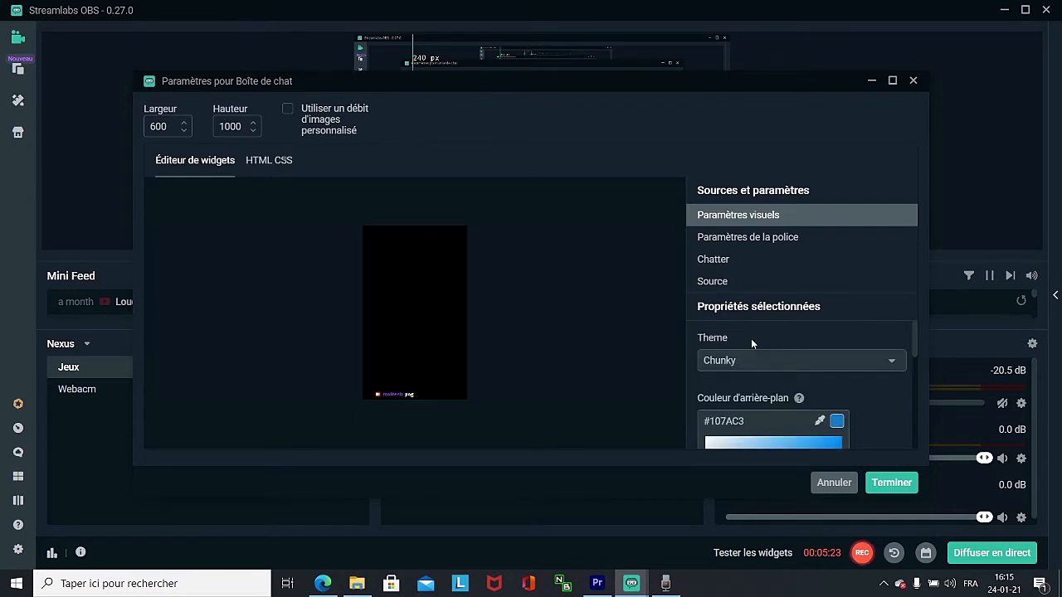
# Set the chat box background colour to black, #000000
pyautogui.scroll(-1, 752, 343)
pyautogui.click(835, 353)
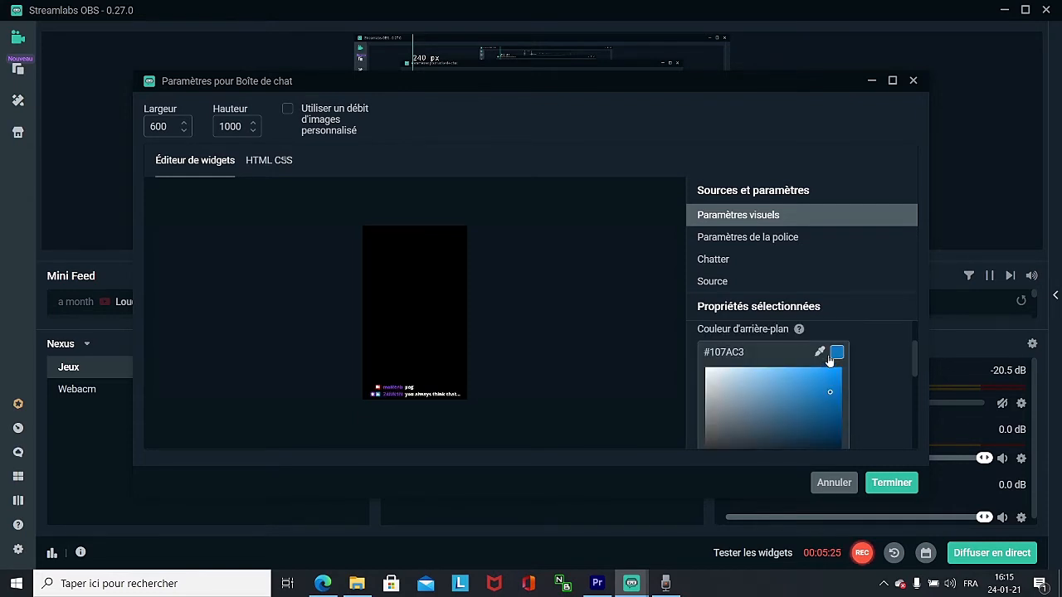
pyautogui.click(835, 353)
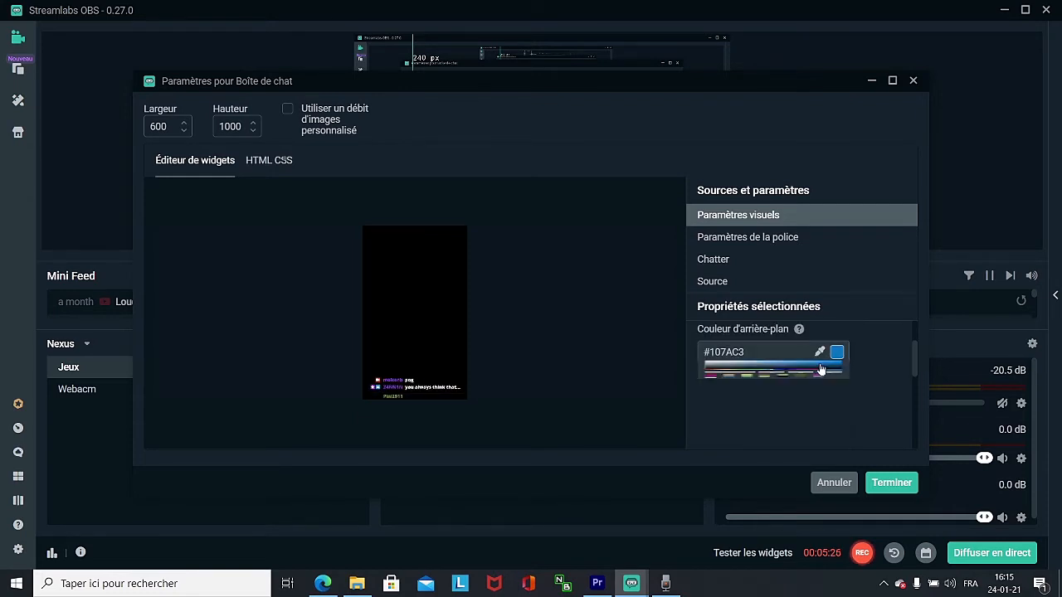
pyautogui.click(836, 353)
pyautogui.scroll(-1, 748, 417)
pyautogui.click(748, 417)
pyautogui.scroll(-1, 770, 432)
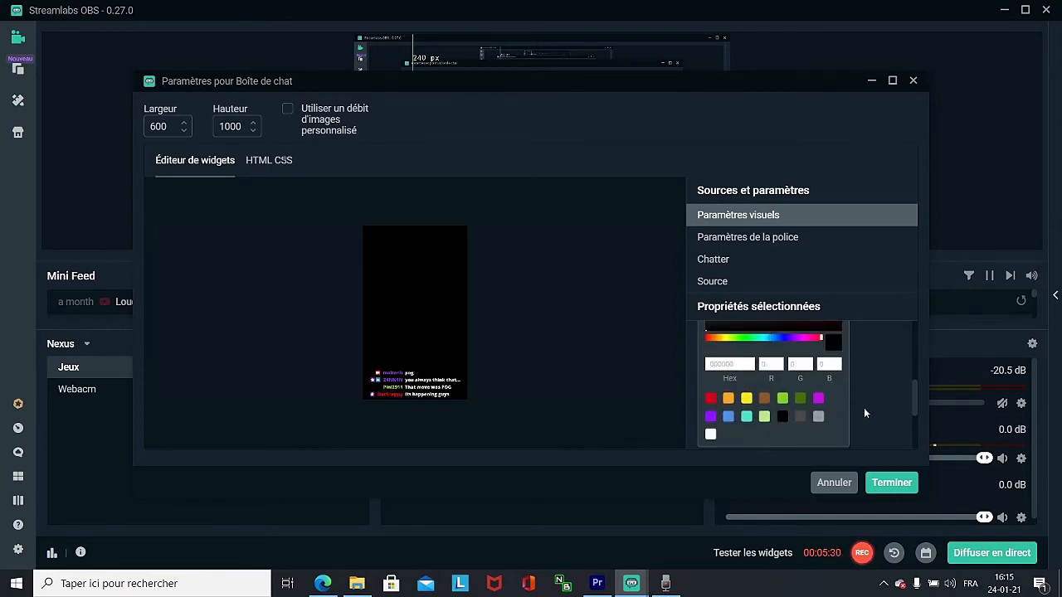
pyautogui.scroll(3, 747, 394)
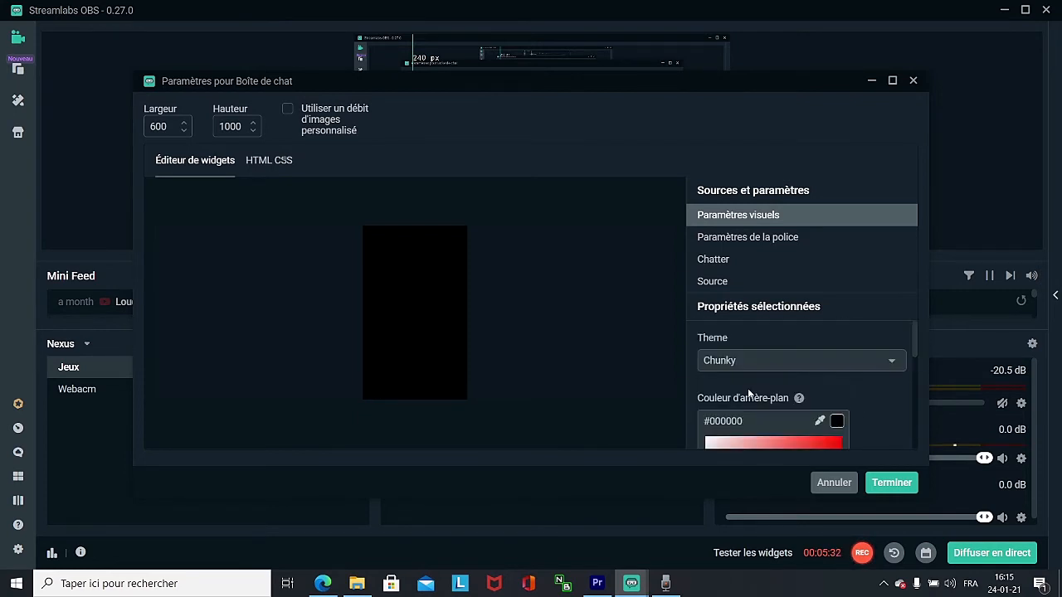
# Check the text colour choices in the chat box font settings and set the font size to 30
pyautogui.click(723, 240)
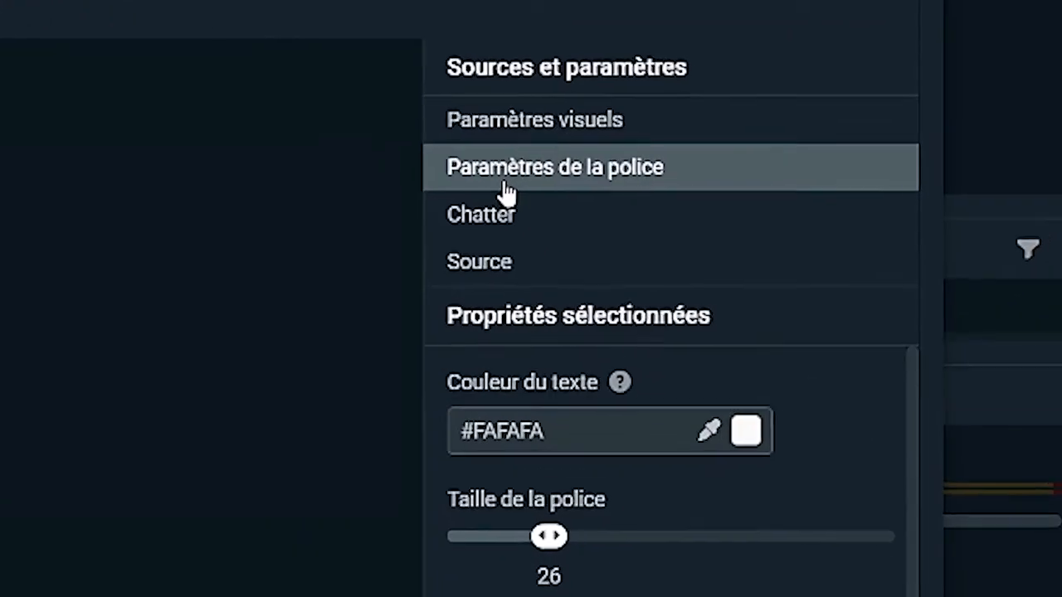
pyautogui.click(622, 430)
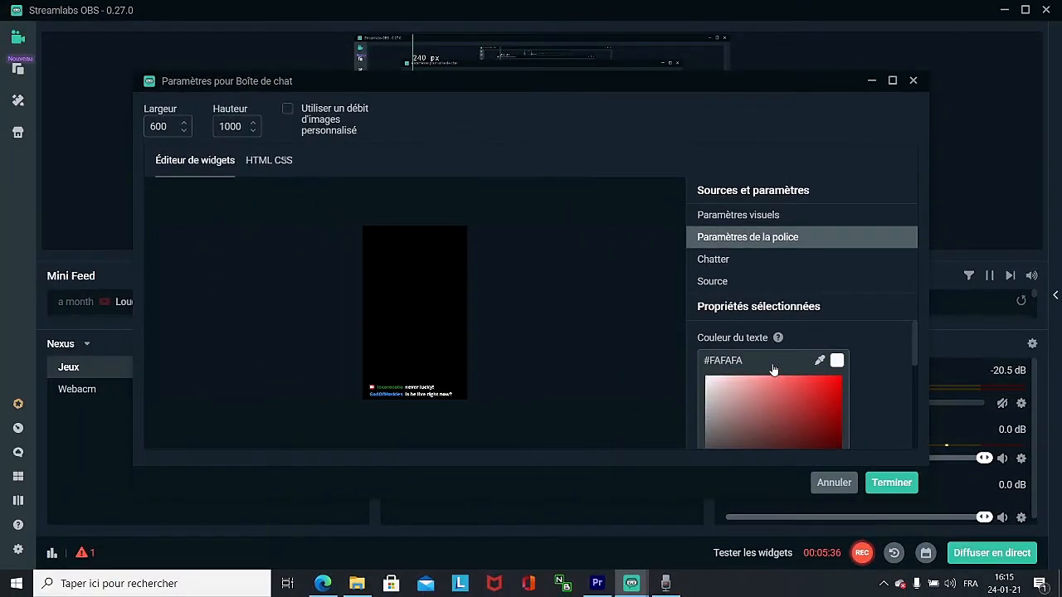
pyautogui.click(623, 433)
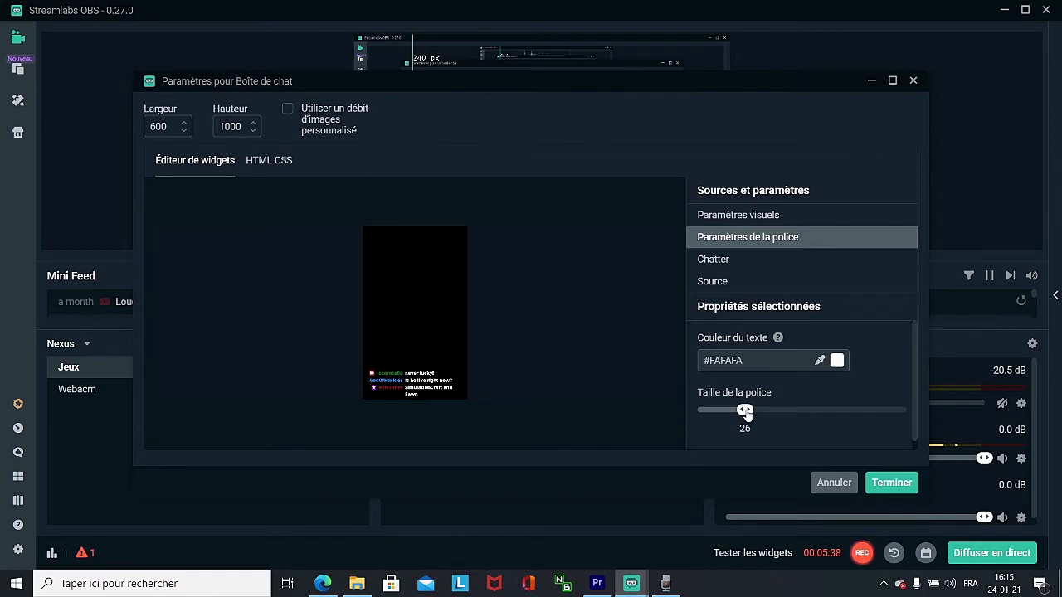
pyautogui.click(757, 407)
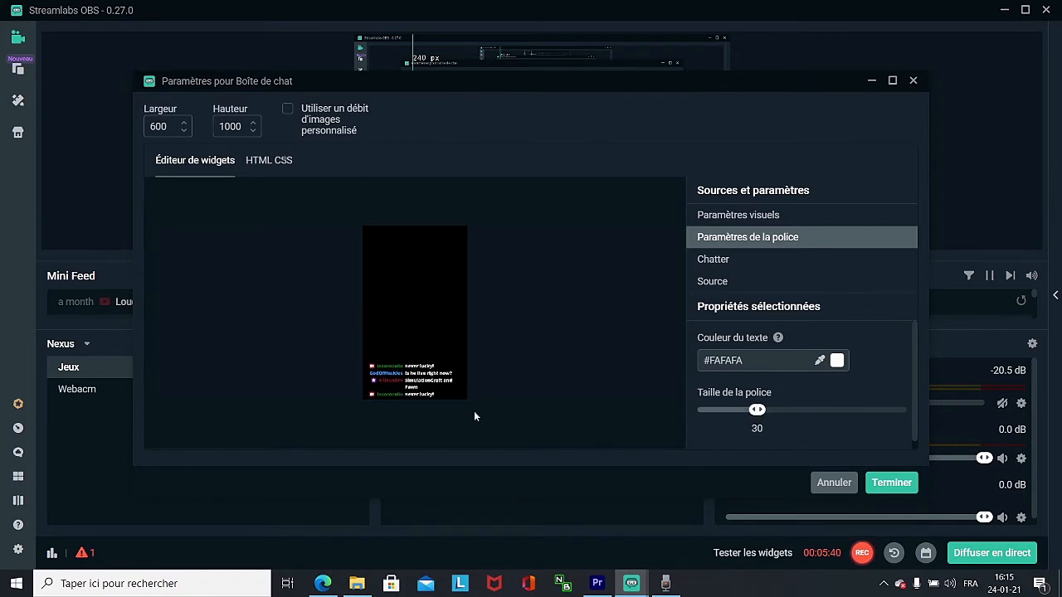
# Examine the chat box's Source and Chatter settings, including the options for hiding bots, commands and muted chatters
pyautogui.click(713, 259)
pyautogui.click(709, 284)
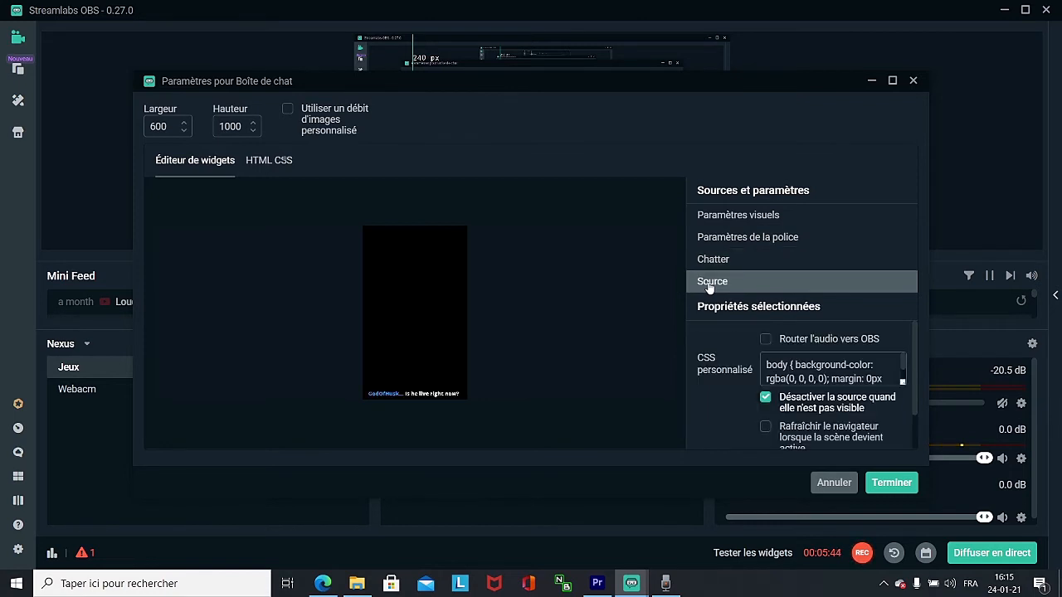
pyautogui.click(714, 259)
pyautogui.scroll(-1, 764, 408)
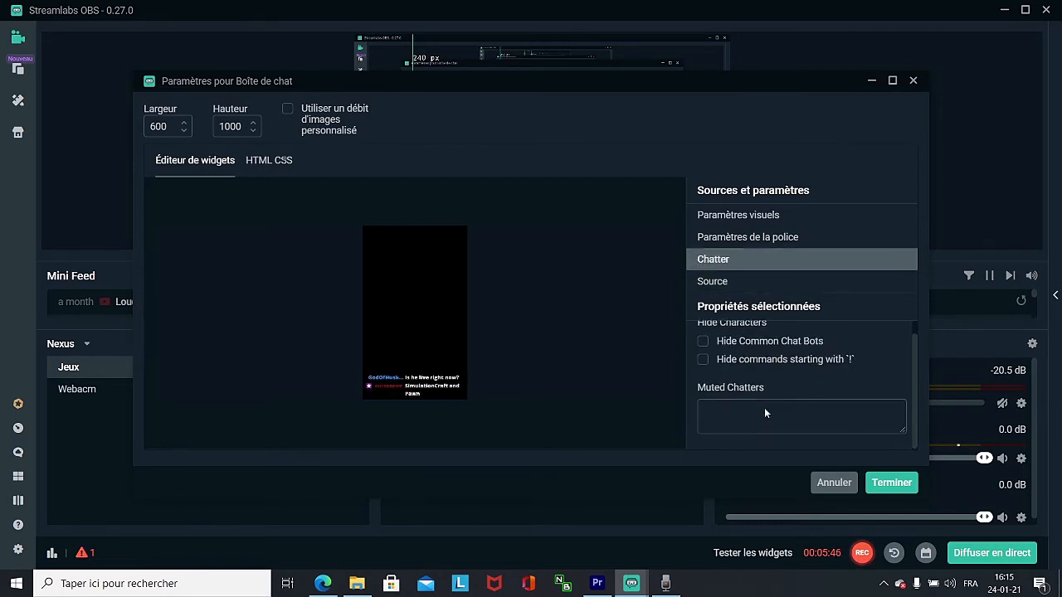
pyautogui.scroll(1, 764, 407)
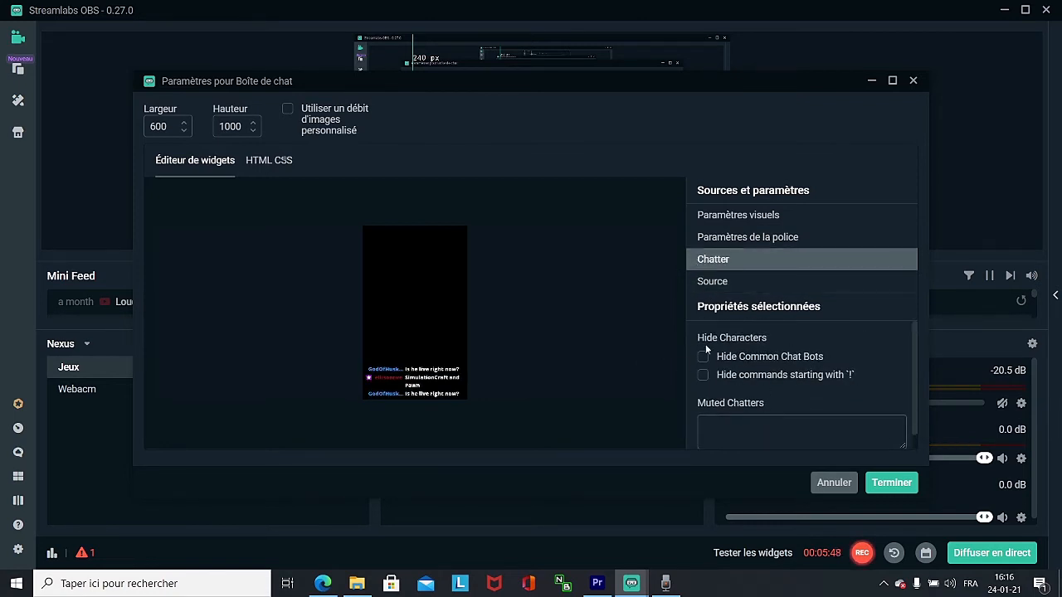
pyautogui.scroll(-1, 705, 344)
pyautogui.scroll(1, 705, 344)
# Recheck the font and visual settings of the chat box and save its configuration
pyautogui.click(705, 242)
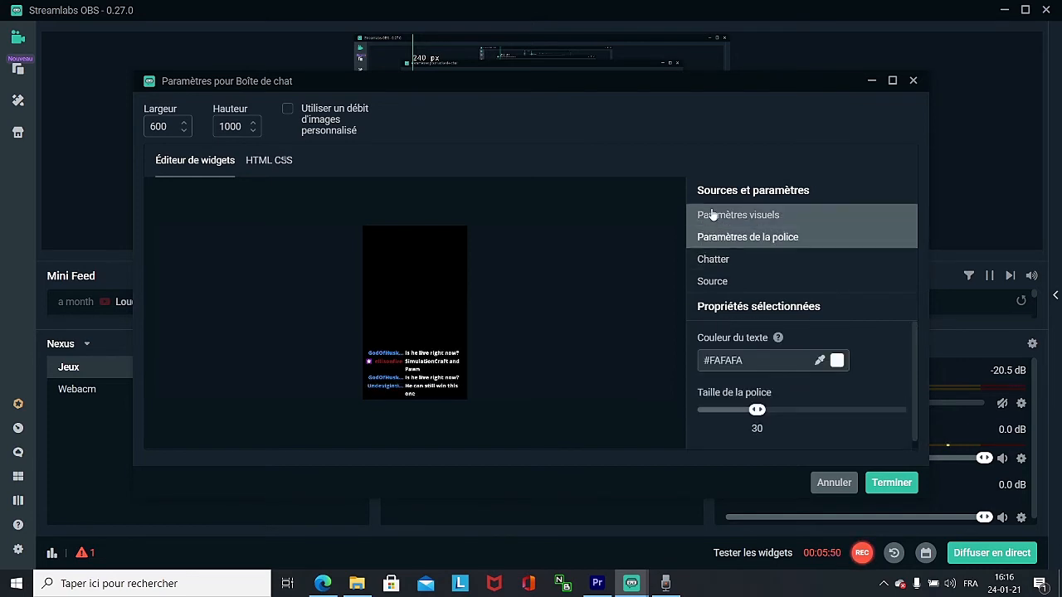
pyautogui.click(762, 221)
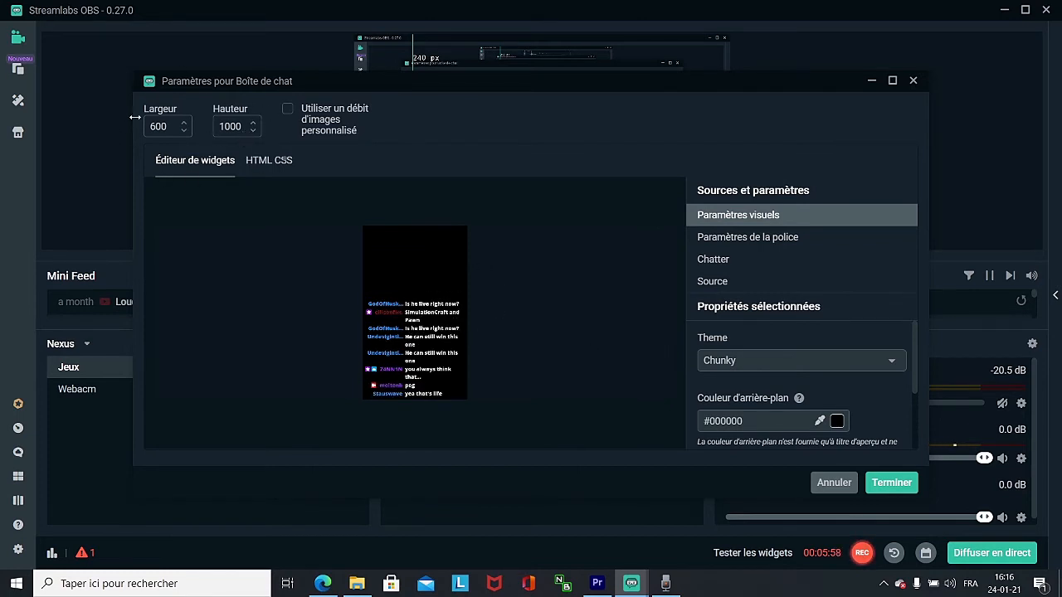
pyautogui.click(886, 484)
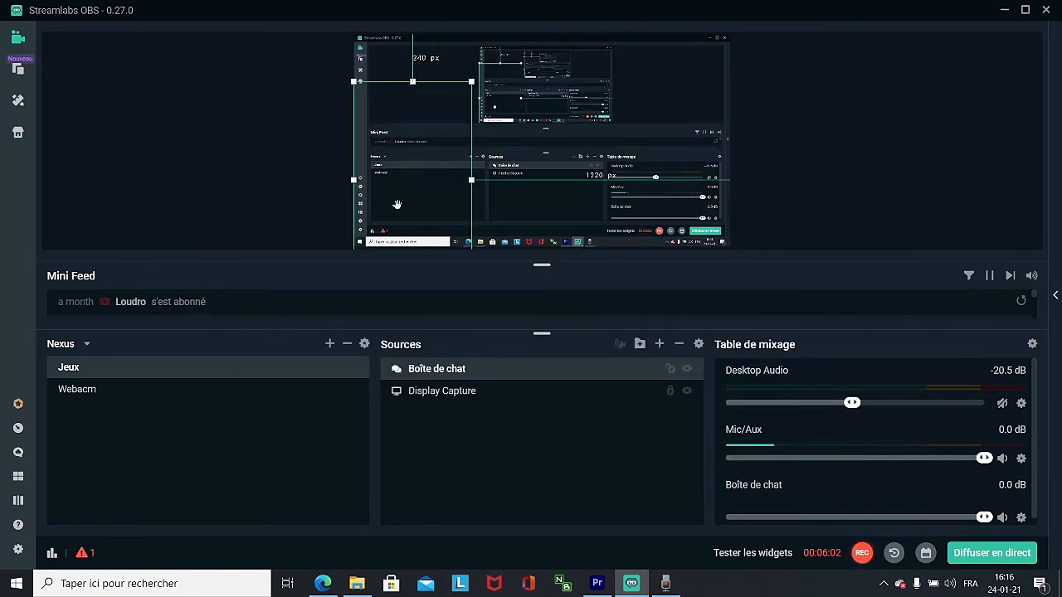
# Shrink the chat box and place it near the scene's left edge, about 277 px from the top and 1523 px from the right
pyautogui.moveTo(397, 205); pyautogui.dragTo(405, 164)
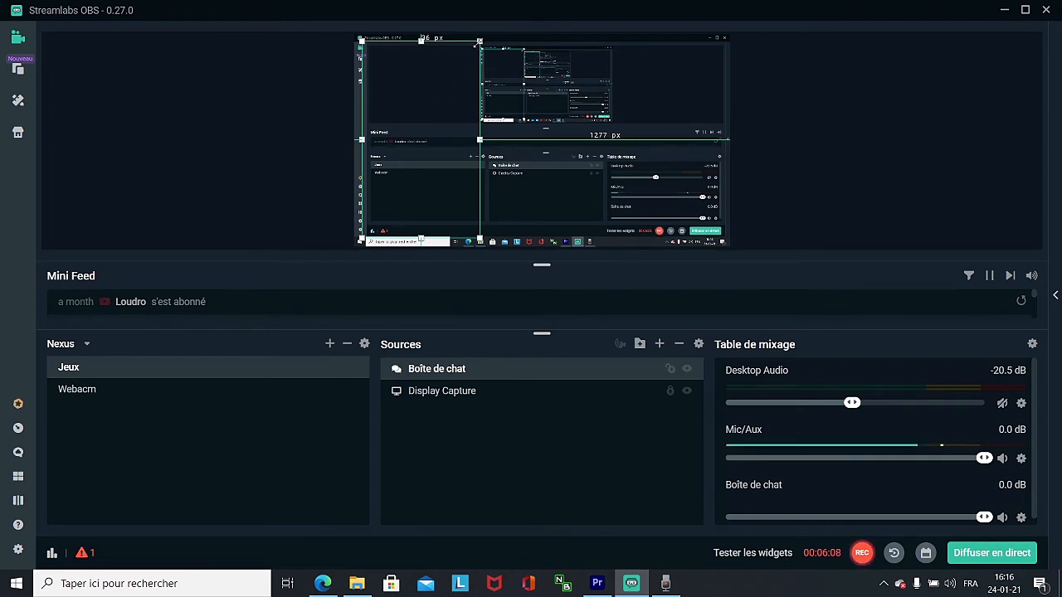
pyautogui.moveTo(478, 43); pyautogui.dragTo(450, 89)
pyautogui.moveTo(398, 178)
pyautogui.mouseDown()
pyautogui.moveTo(410, 168)
pyautogui.moveTo(402, 155)
pyautogui.moveTo(396, 174)
pyautogui.mouseUp()
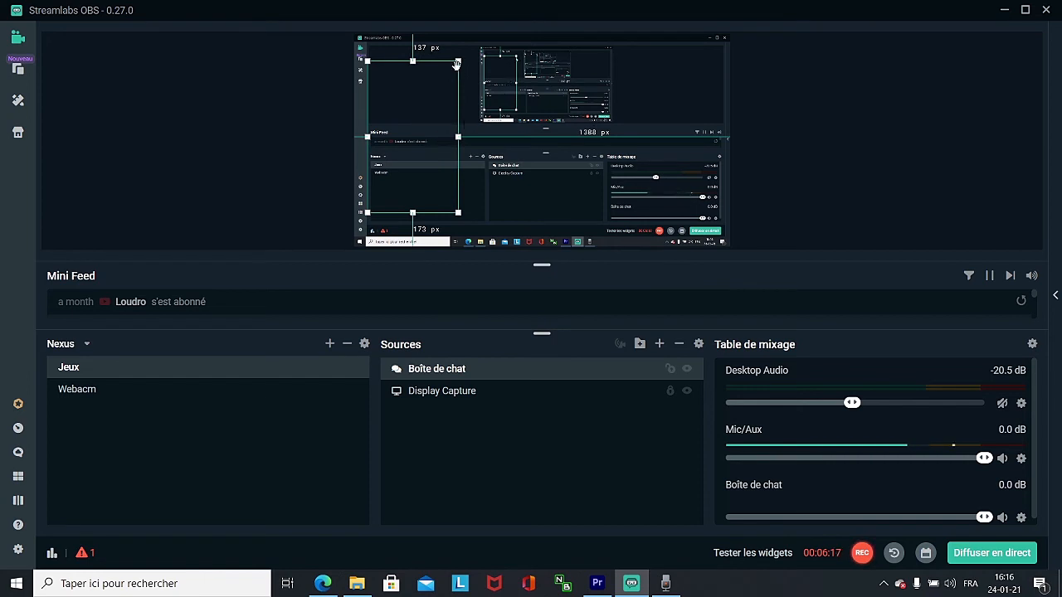
pyautogui.moveTo(456, 64)
pyautogui.mouseDown()
pyautogui.moveTo(448, 75)
pyautogui.moveTo(456, 71)
pyautogui.mouseUp()
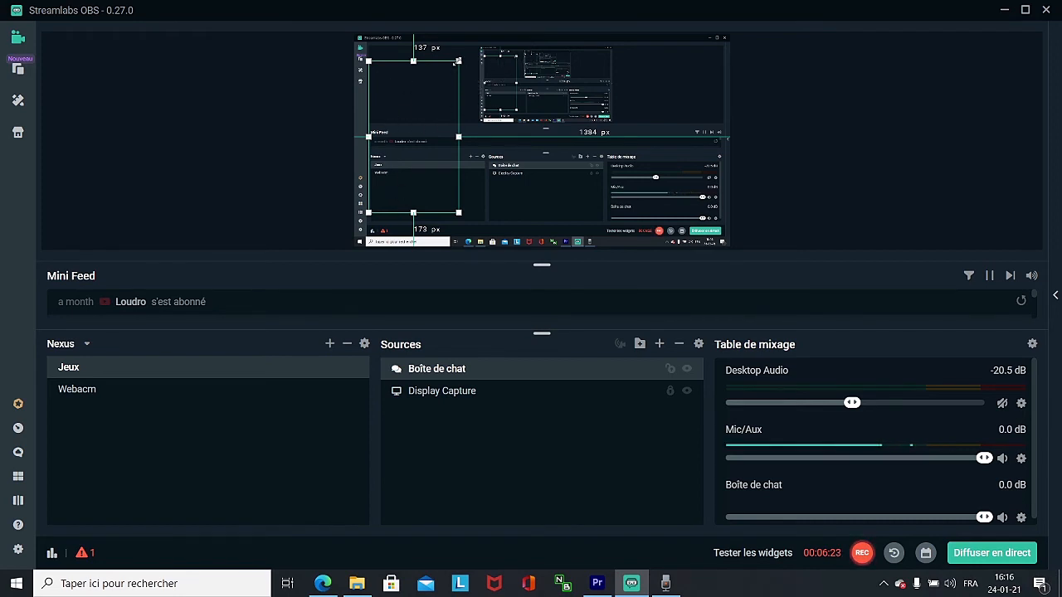
pyautogui.moveTo(458, 61); pyautogui.dragTo(428, 89)
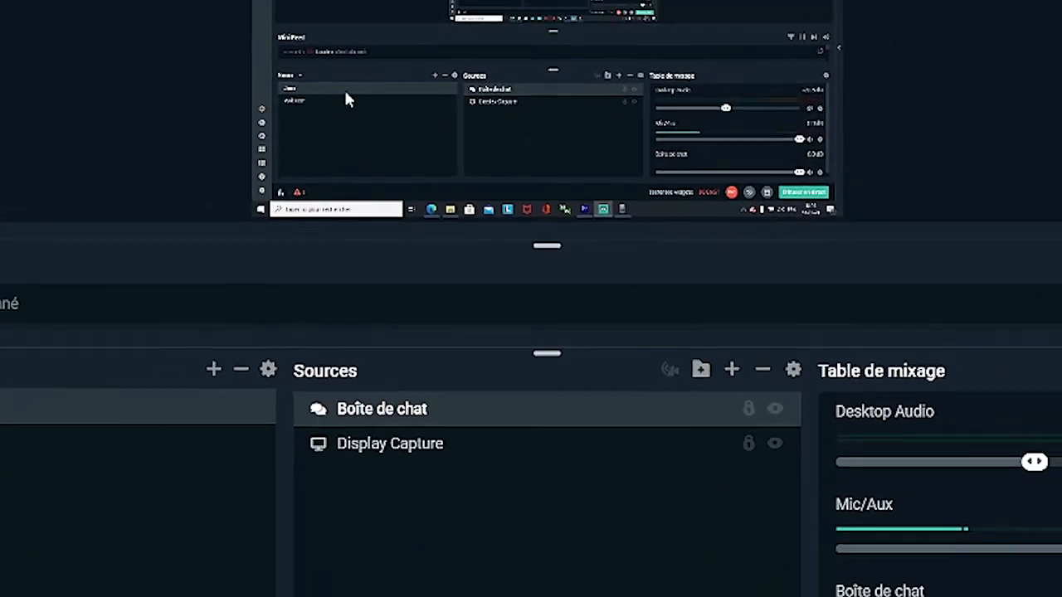
# Lock the Boîte de chat source and try selecting it in the scene preview
pyautogui.click(375, 122)
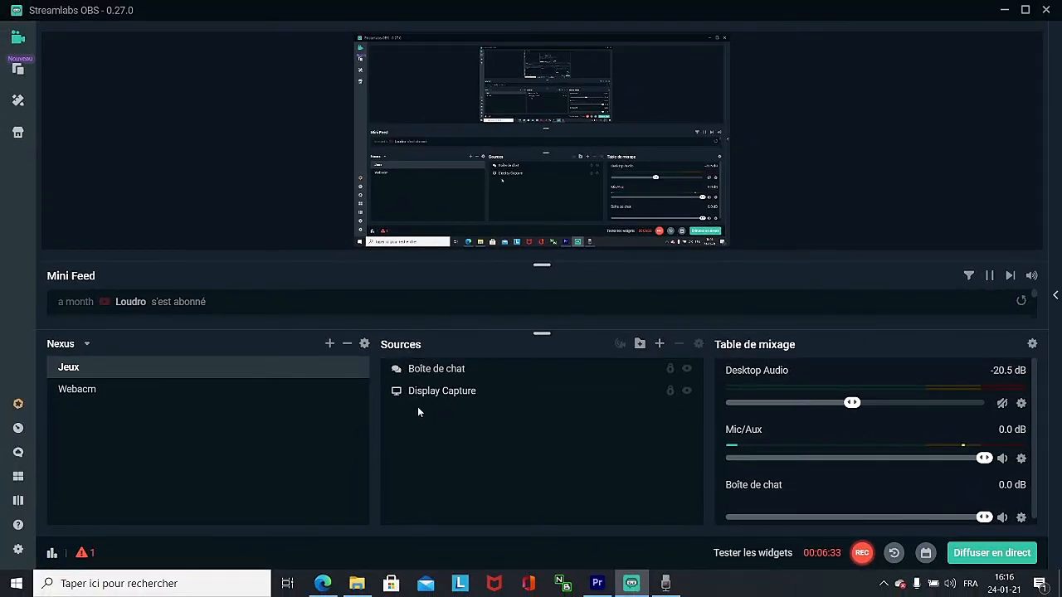
pyautogui.click(413, 380)
pyautogui.click(365, 136)
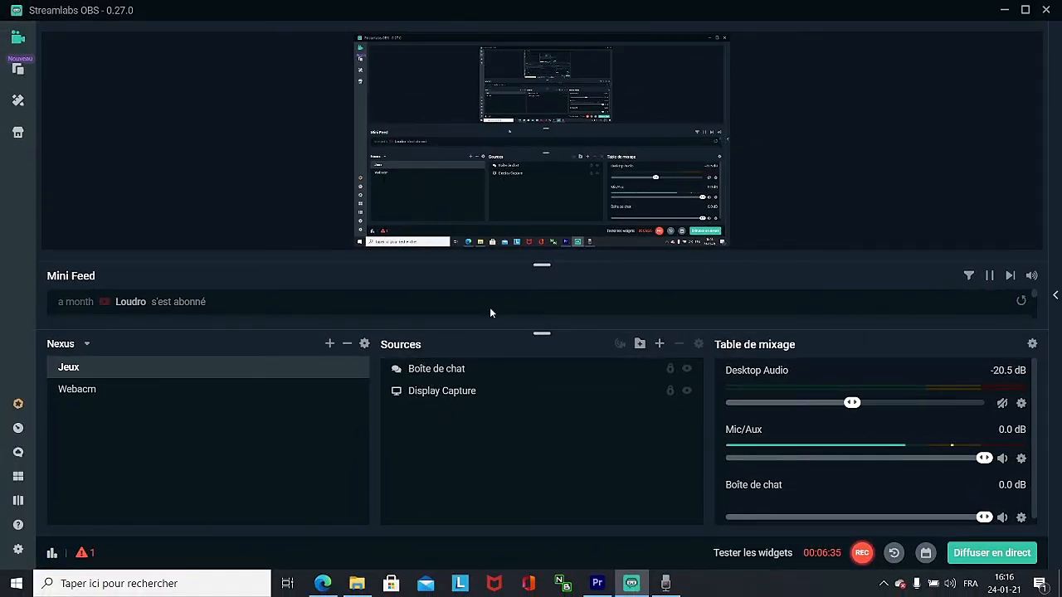
# Hide the Boîte de chat source in the scene and show it again
pyautogui.click(687, 371)
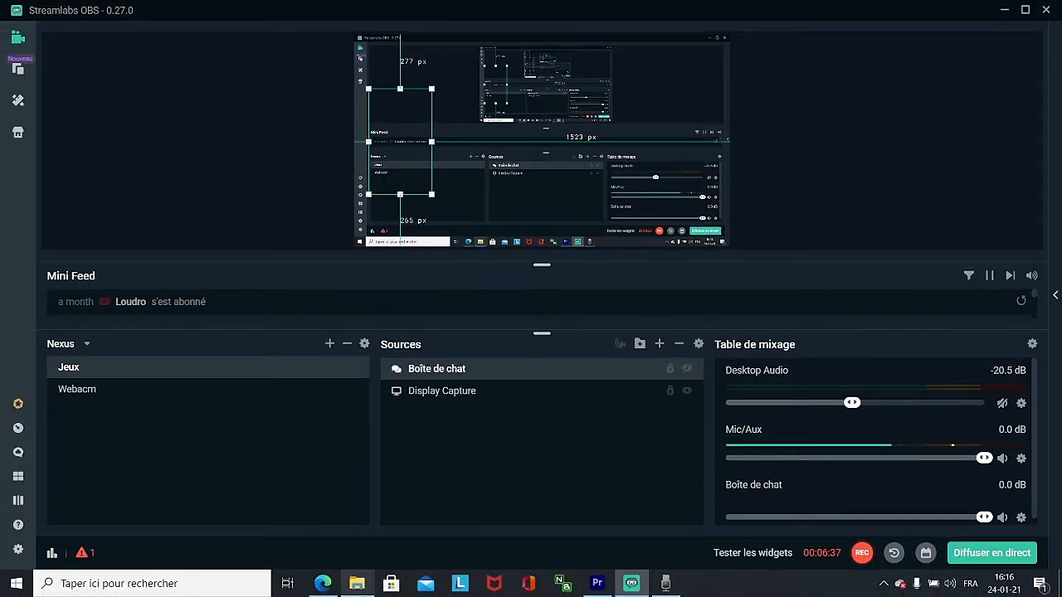
pyautogui.click(687, 369)
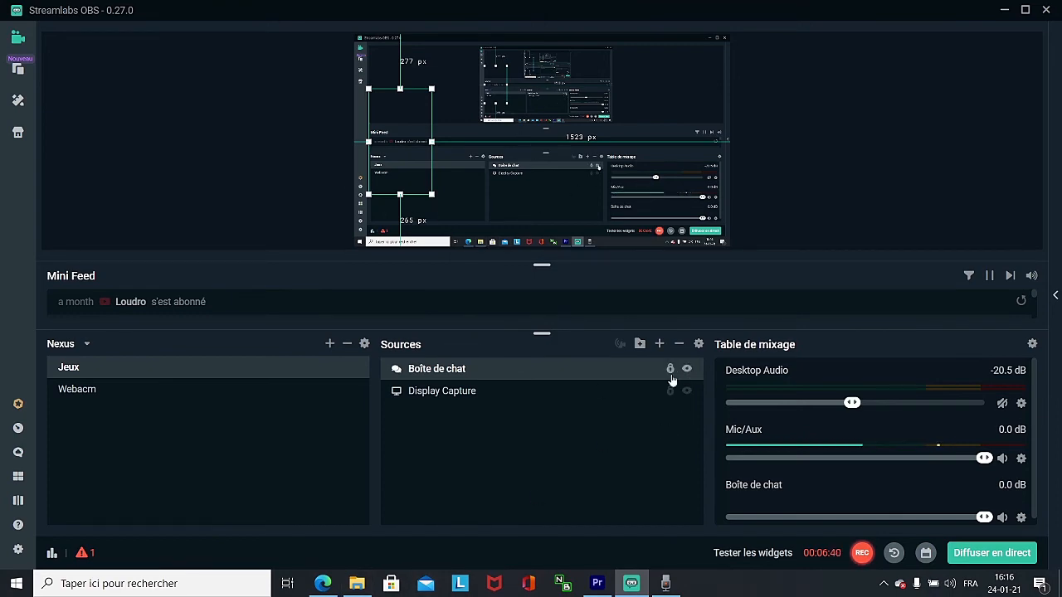